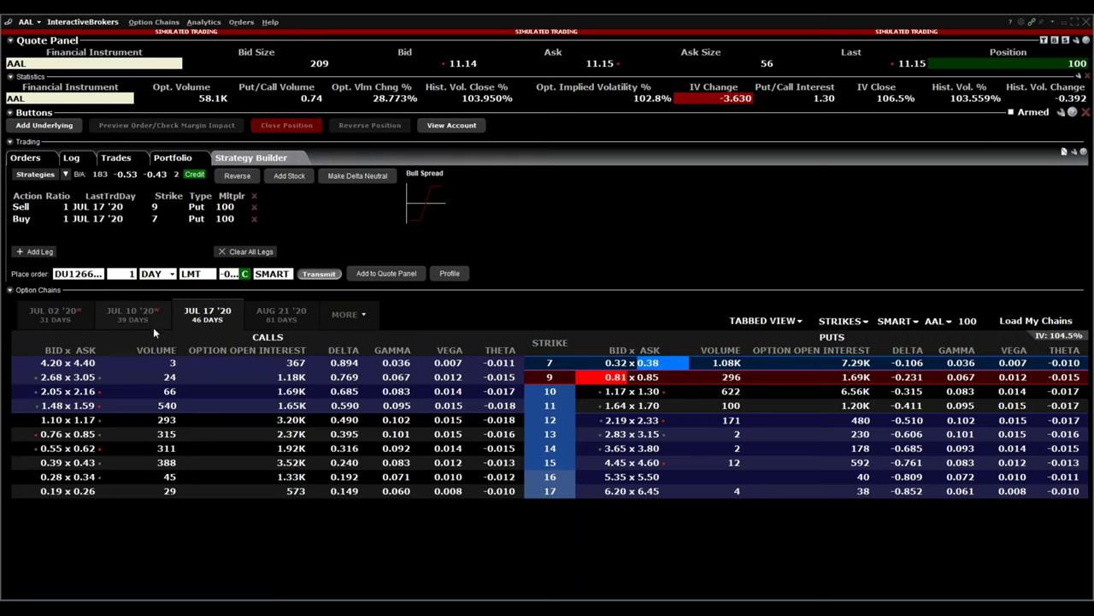
- Display the AAL option chain for the JUN 19 '20 expiration and look through its strikes
left_click(359, 318)
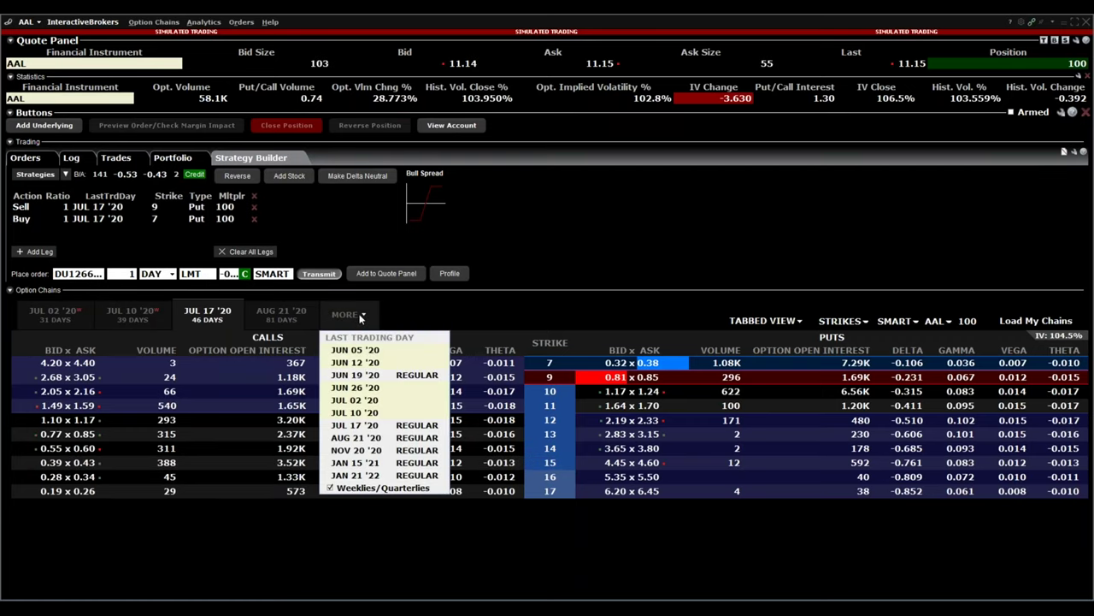
left_click(367, 379)
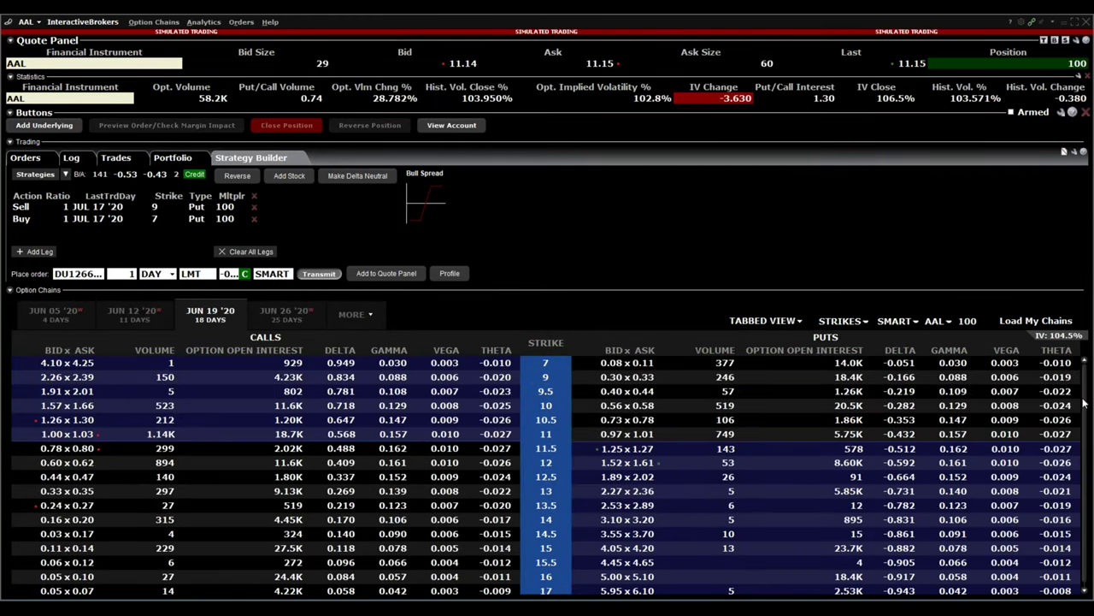
scroll(1084, 411, "down", 1)
scroll(1083, 410, "down", 1)
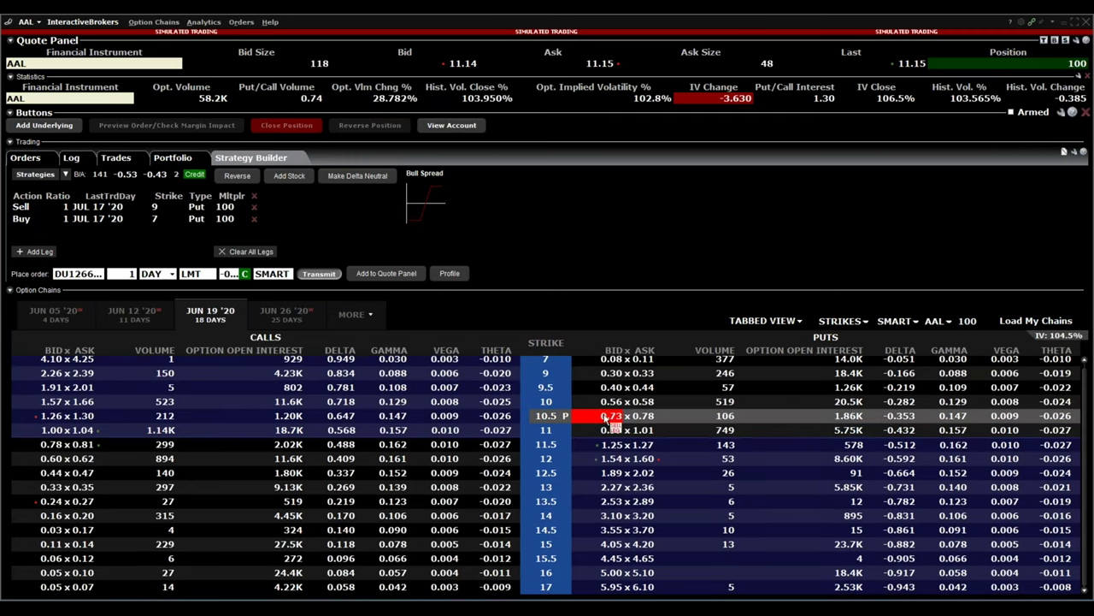
- In the Mosaic window, restore the enlarged chart and watchlist to normal size and show the portfolio positions
mouse_move(154, 437)
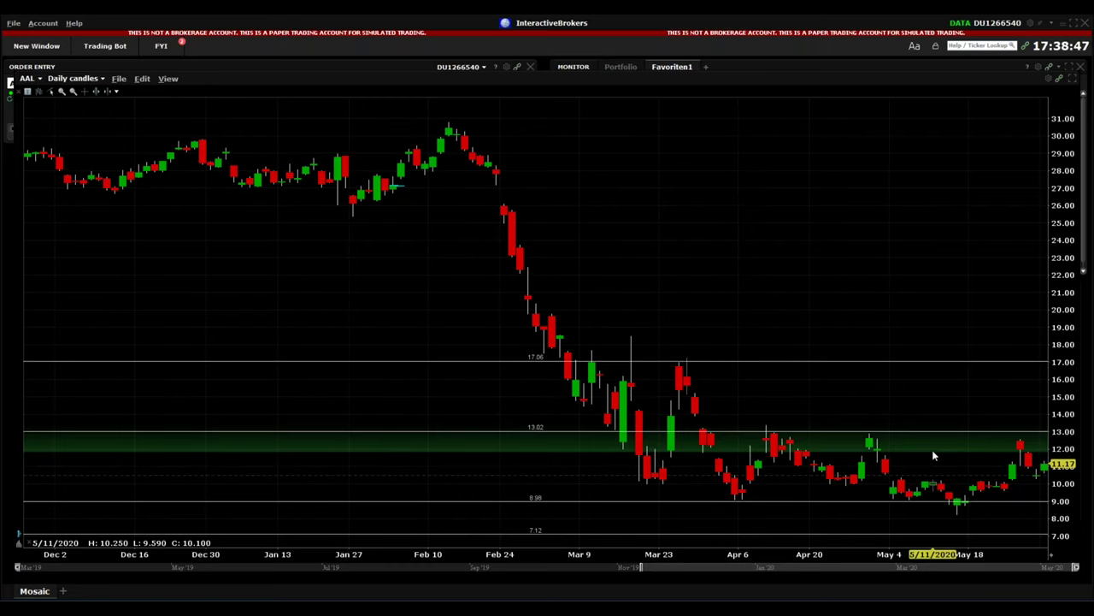
left_click(1069, 74)
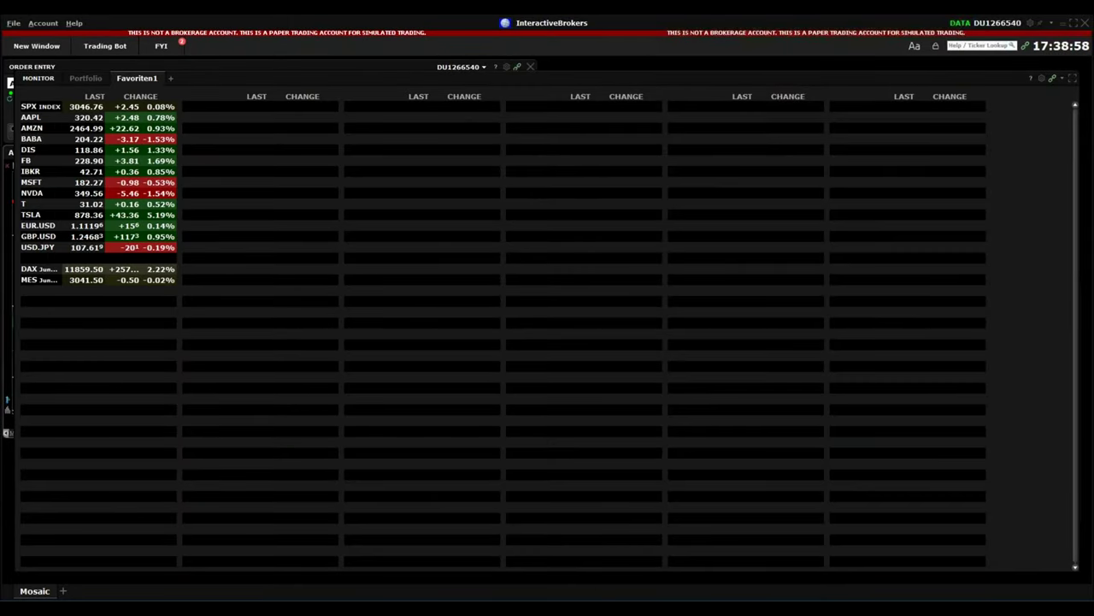
left_click(1073, 80)
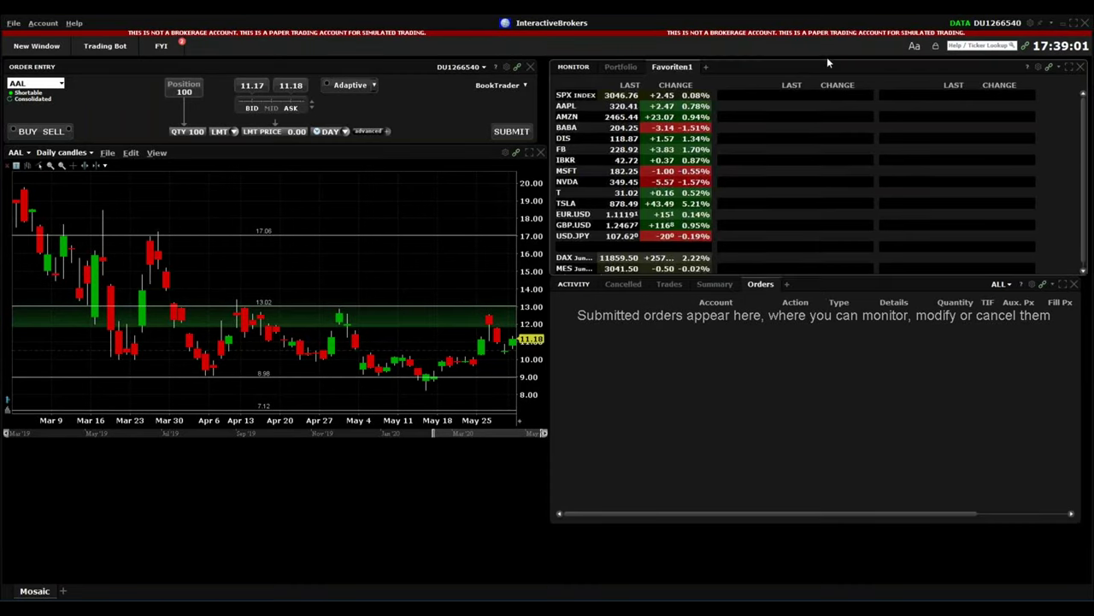
left_click(621, 67)
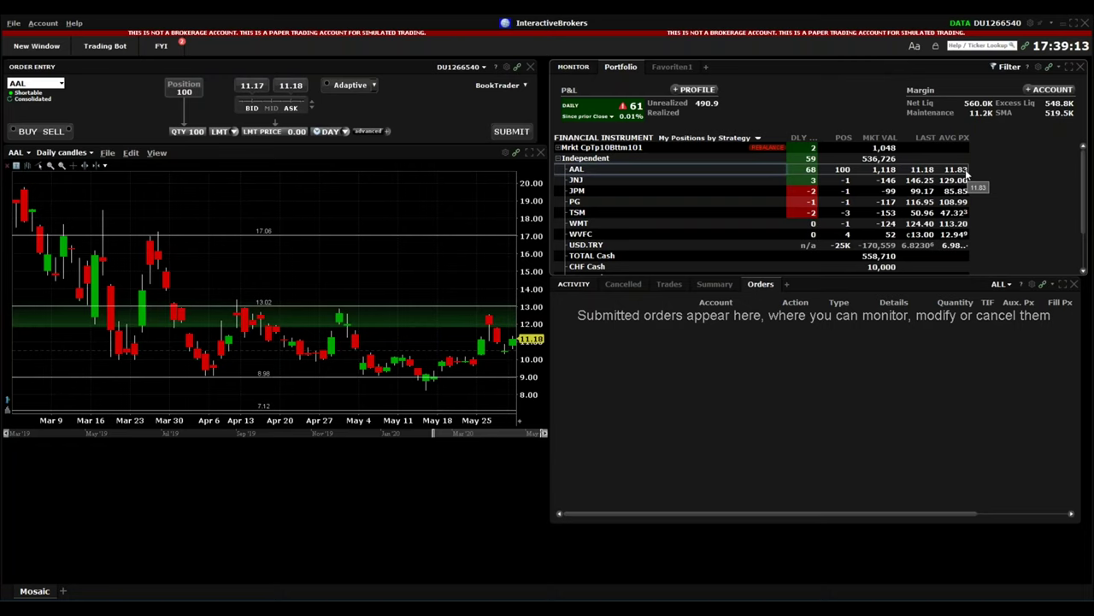
- Switch back to the OptionTrader window and show the orders list with the JUN 19 '20 option chain
mouse_move(582, 608)
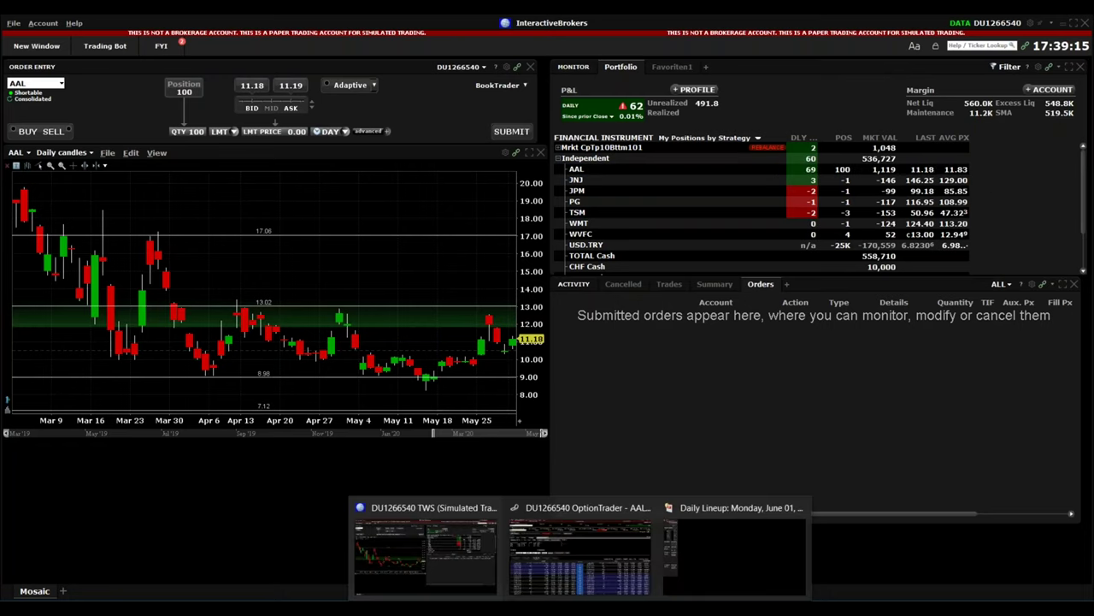
left_click(576, 541)
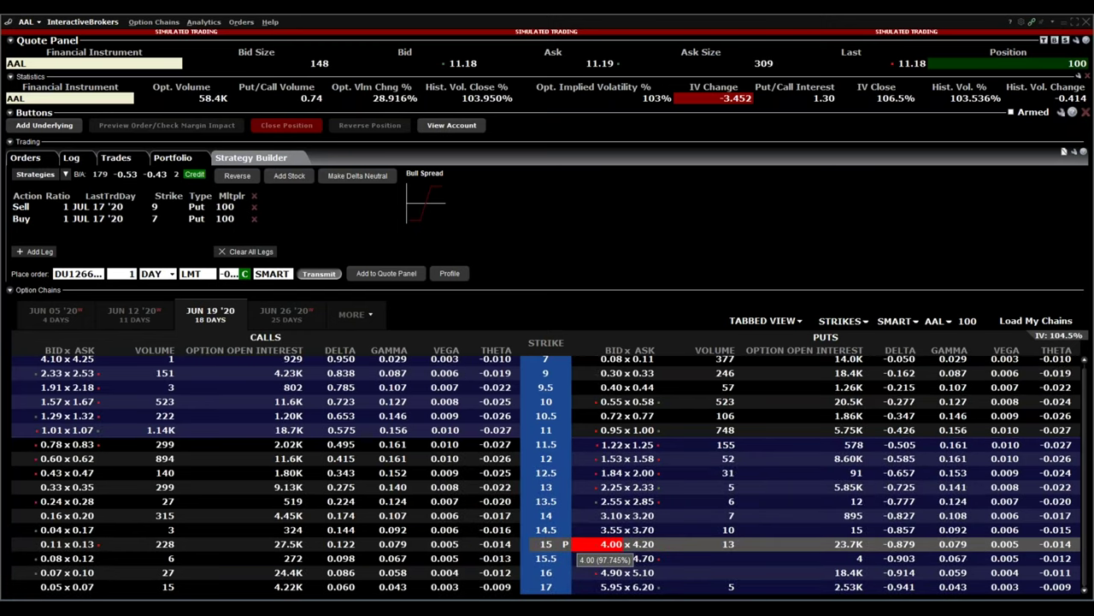
left_click(55, 312)
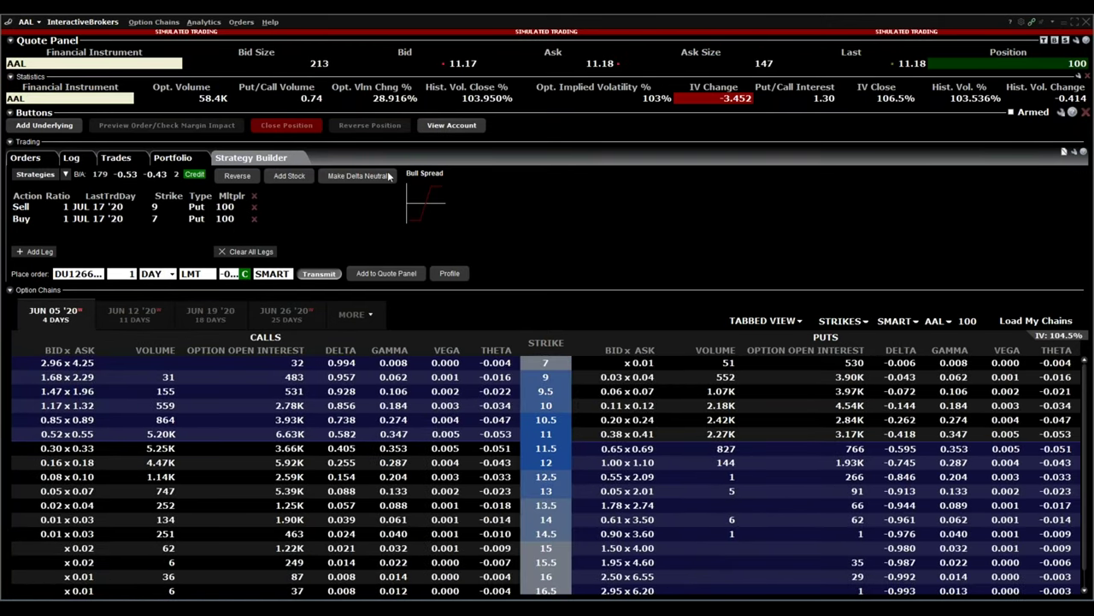
left_click(41, 159)
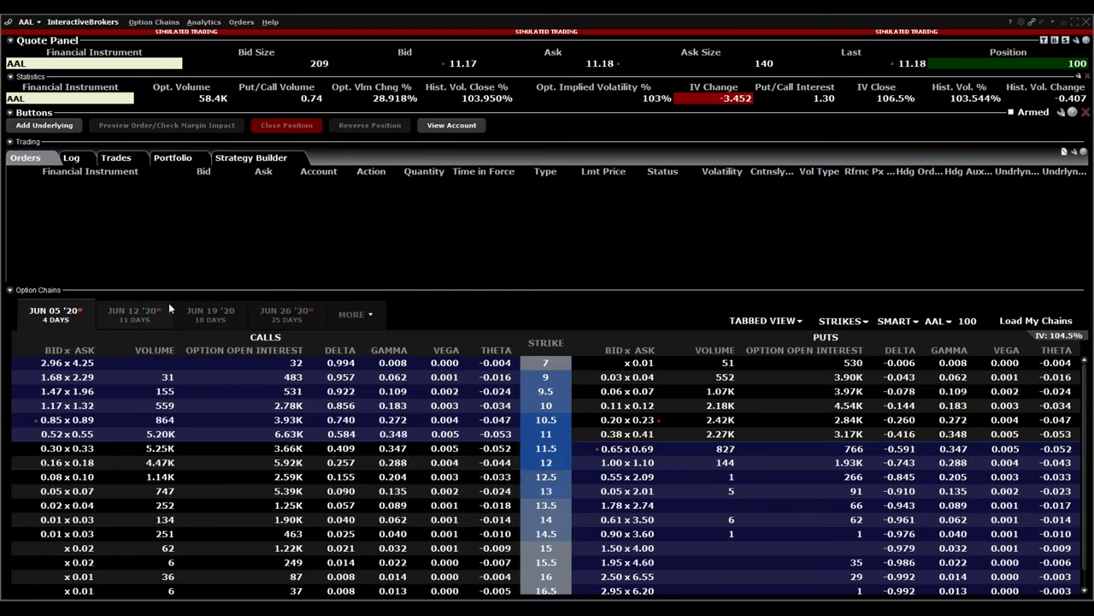
left_click(218, 308)
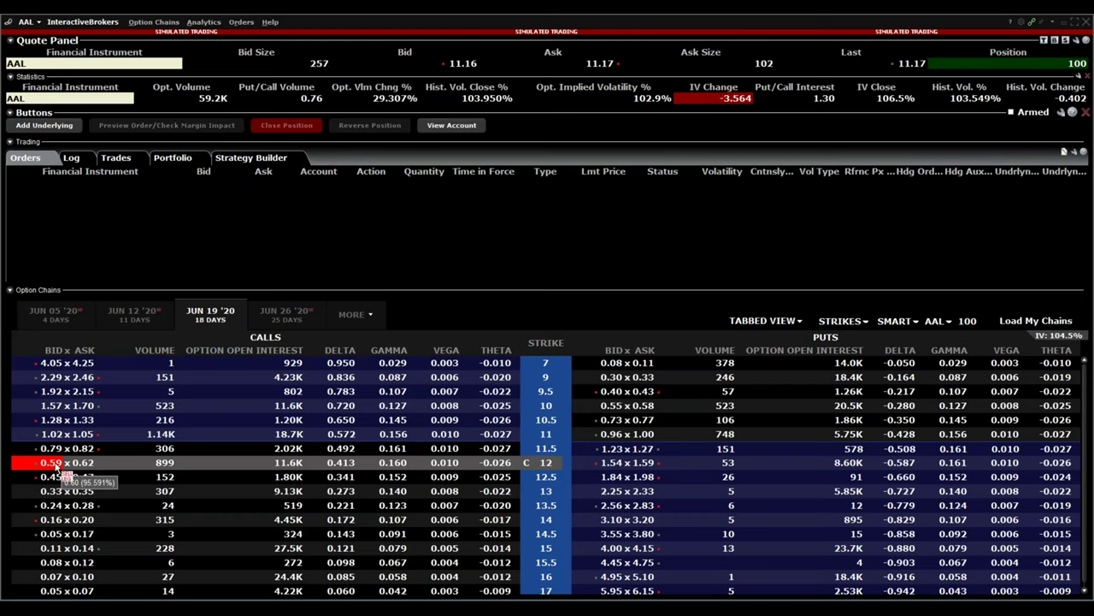
- Create a sell limit order for one AAL Jun19'20 12 call at 0.59 and discard the duplicate order
left_click(56, 462)
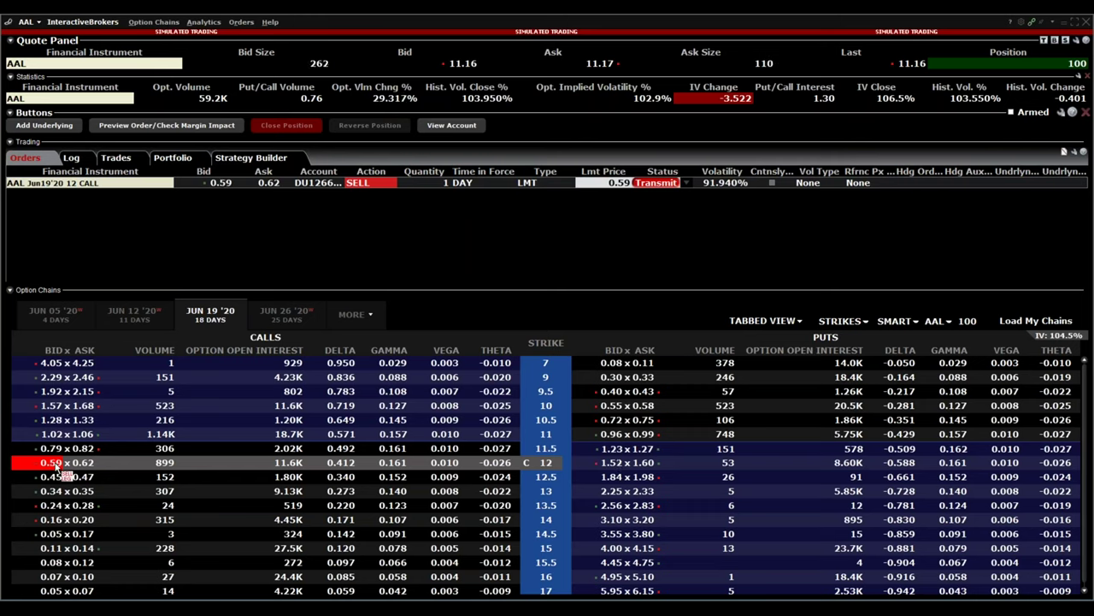
left_click(56, 464)
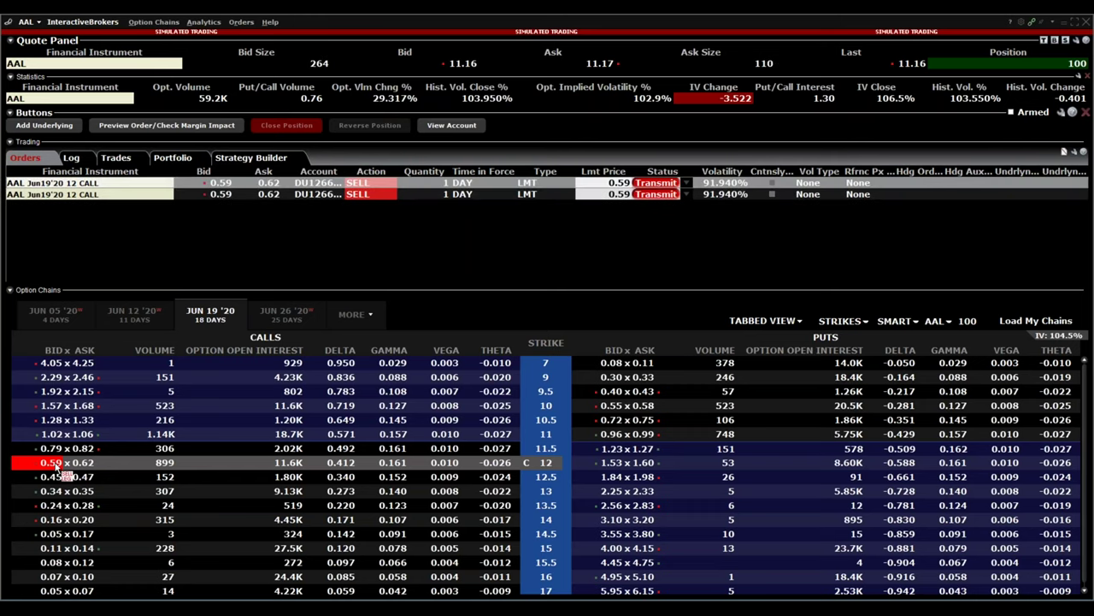
right_click(626, 188)
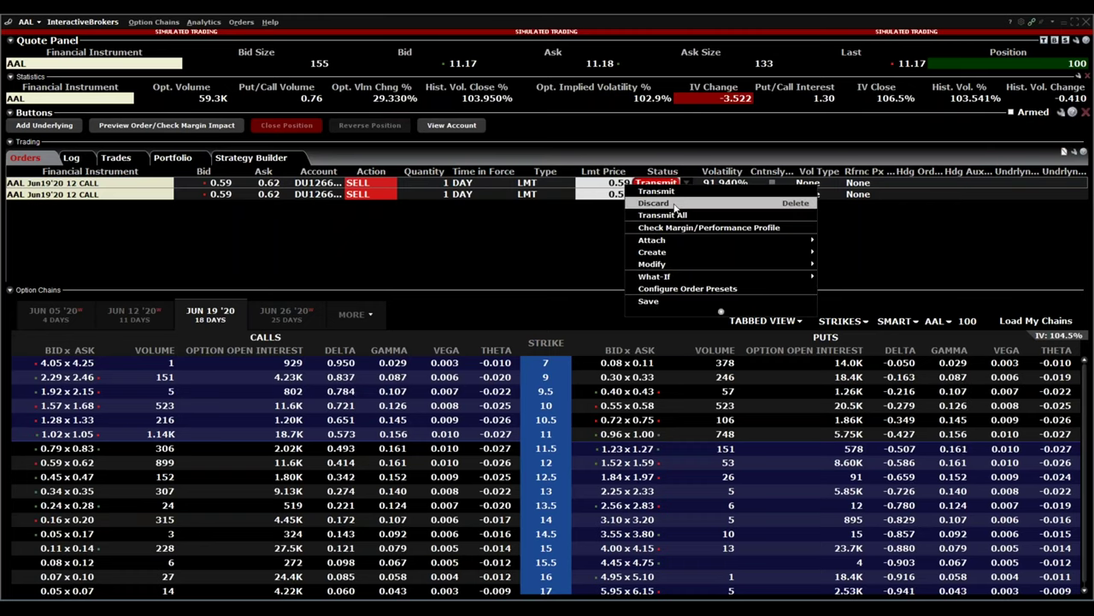
left_click(654, 203)
- Display the JUL 17 '20 option chain and discard the remaining AAL Jun19'20 12 call order
left_click(363, 310)
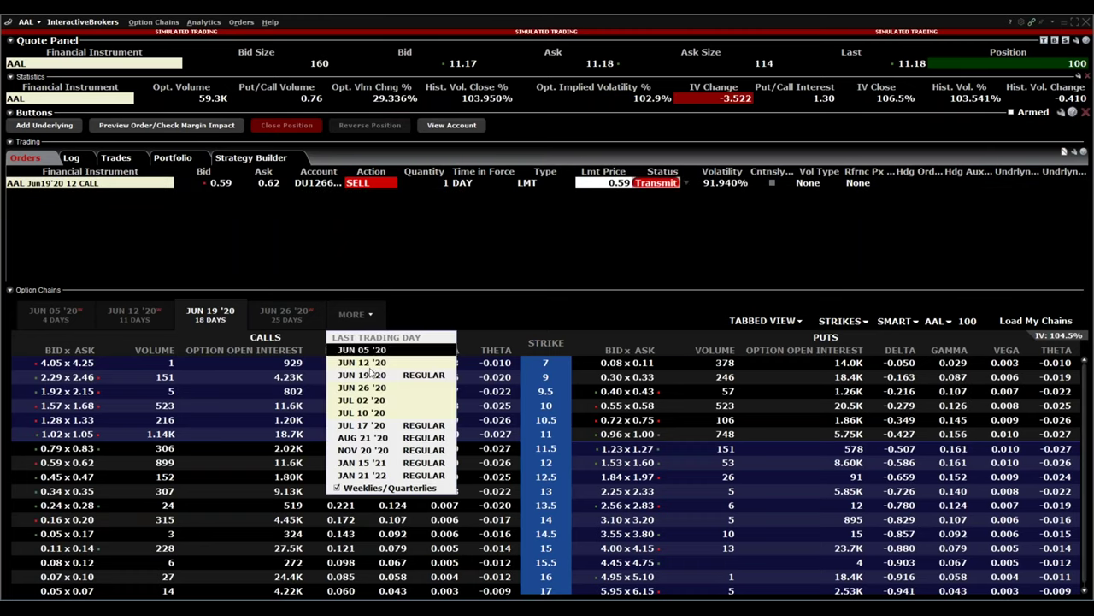
left_click(376, 426)
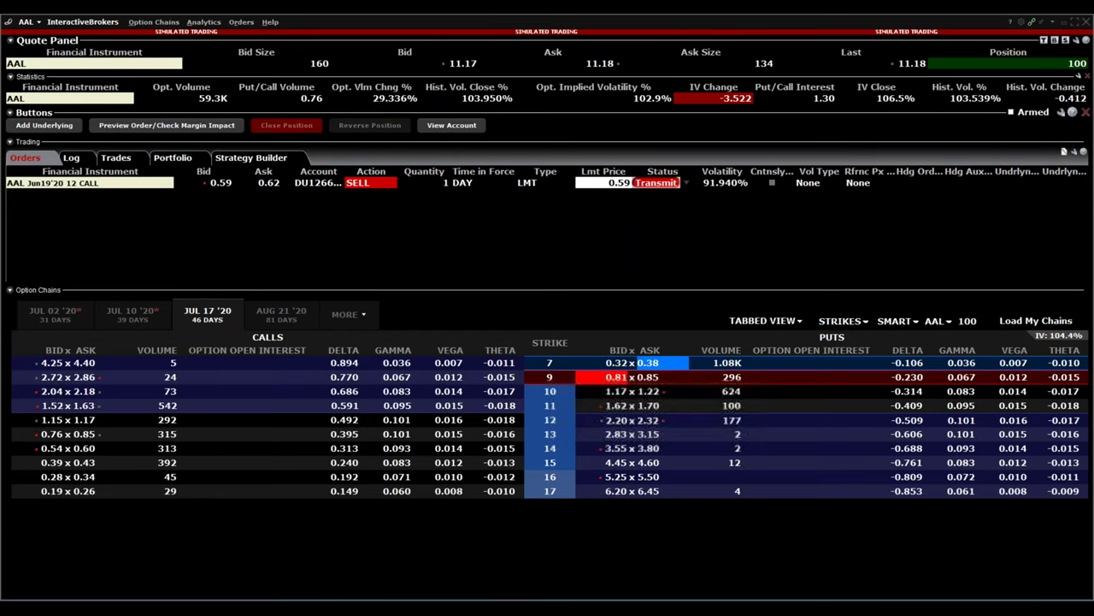
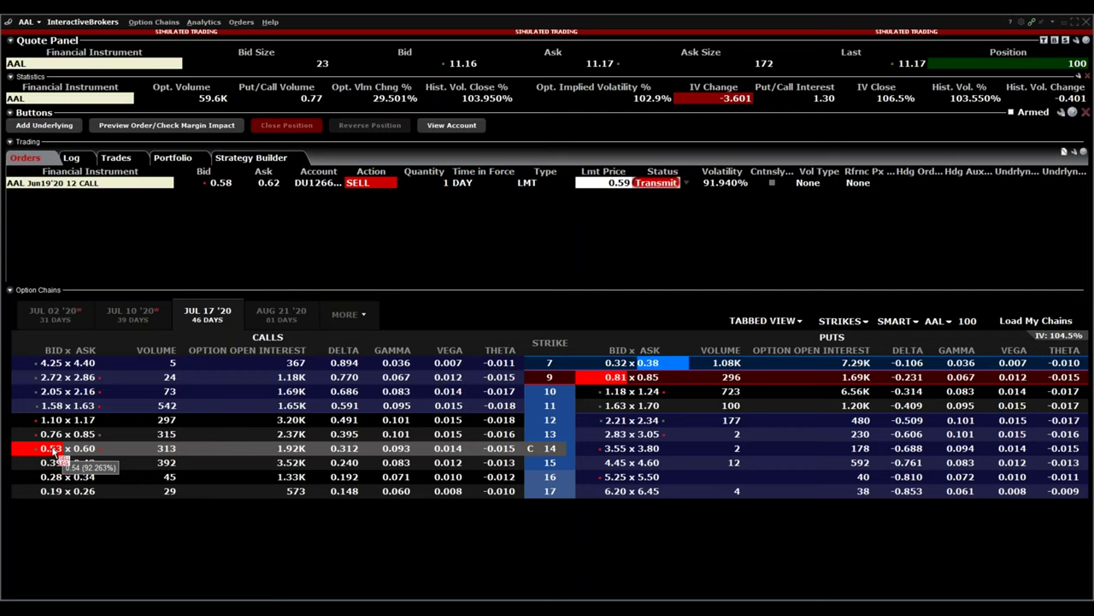
right_click(137, 184)
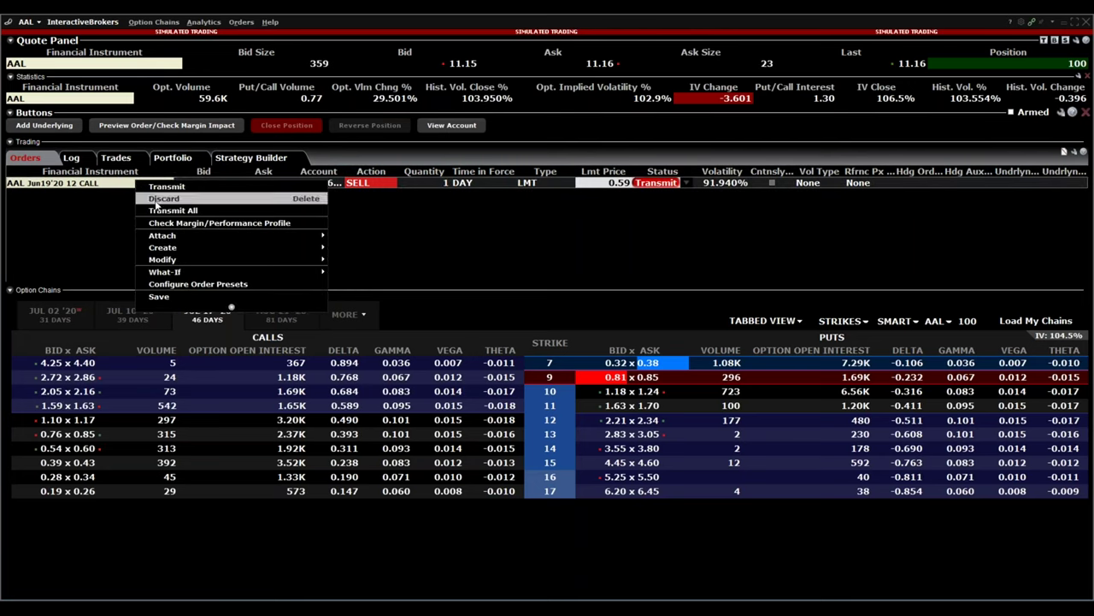
left_click(155, 199)
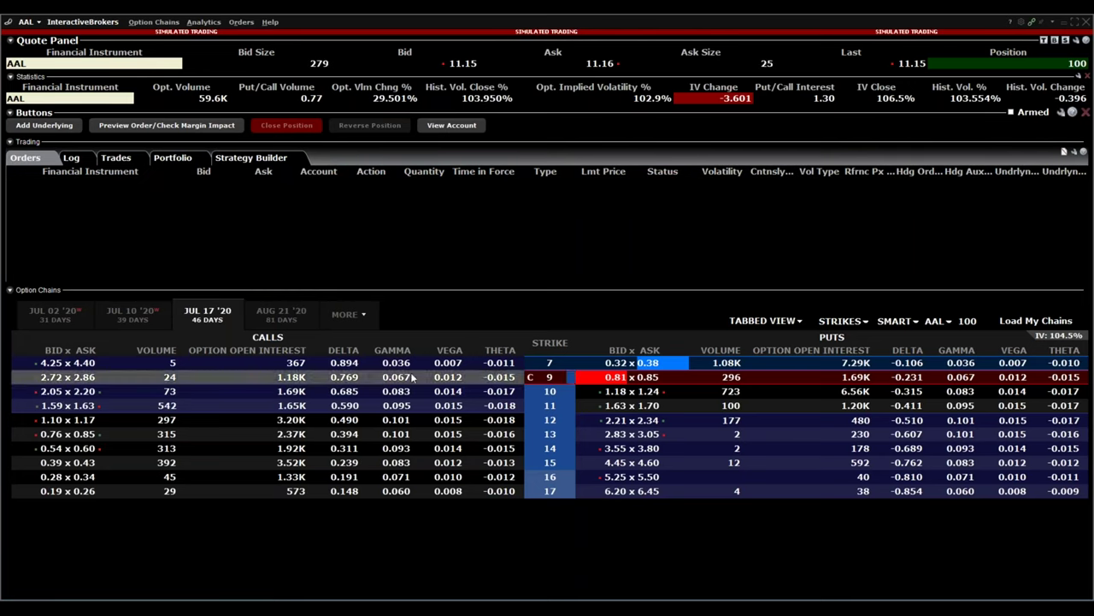
left_click(288, 464)
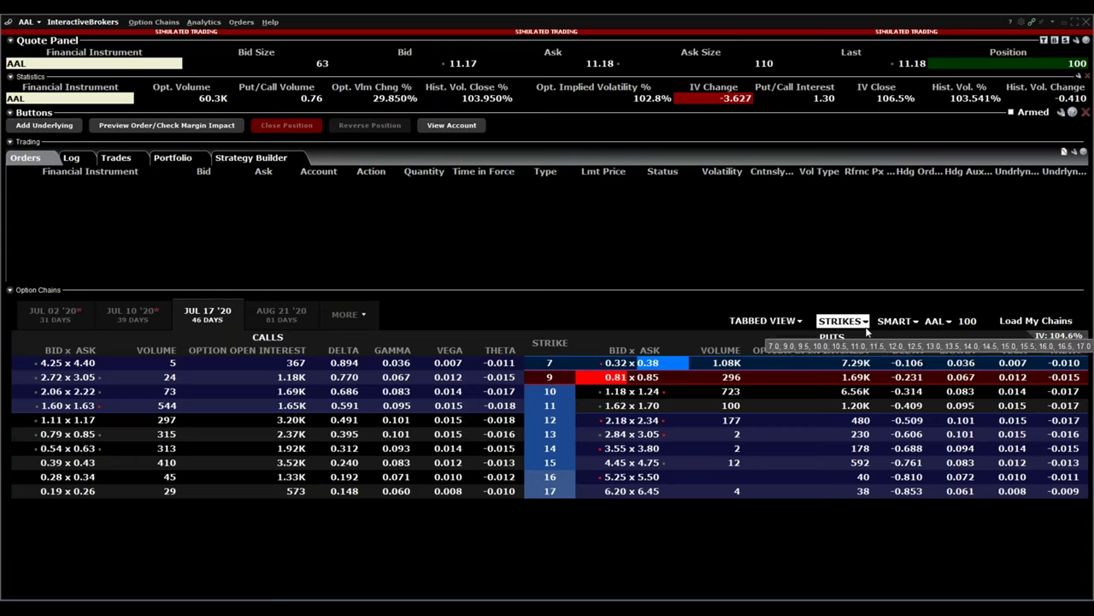
- Add the 6.0 strike to the strikes displayed in the option chain
left_click(867, 330)
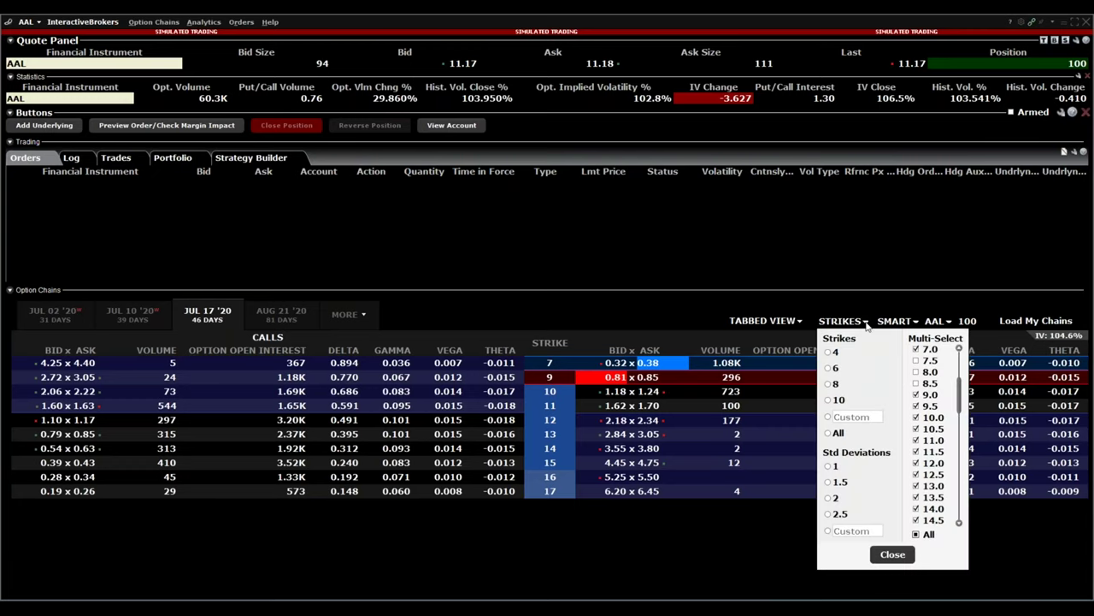
left_click(959, 349)
left_click(916, 351)
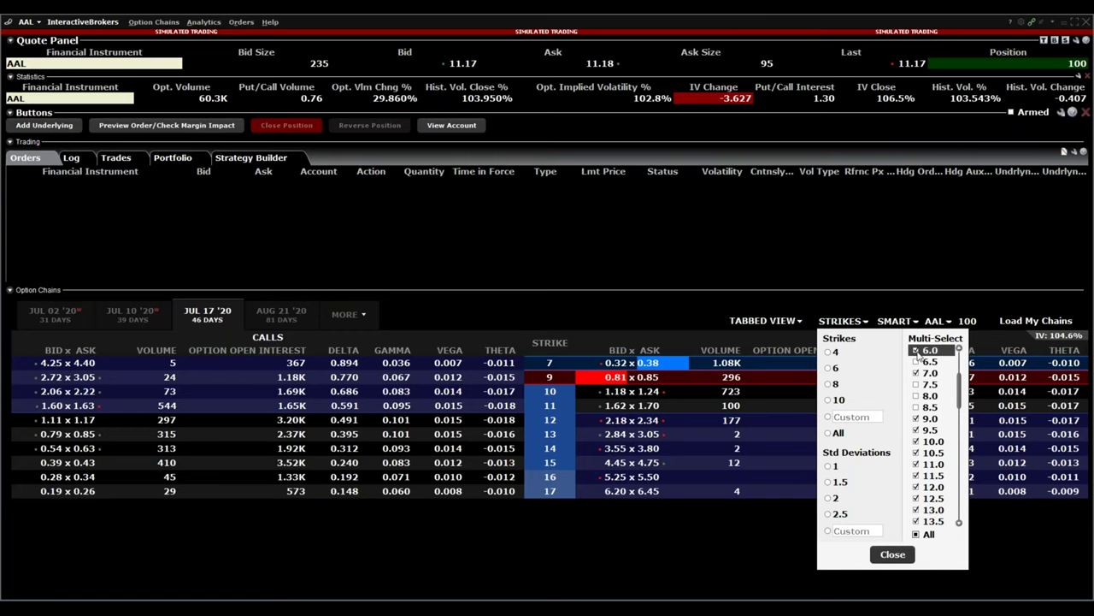
left_click(893, 555)
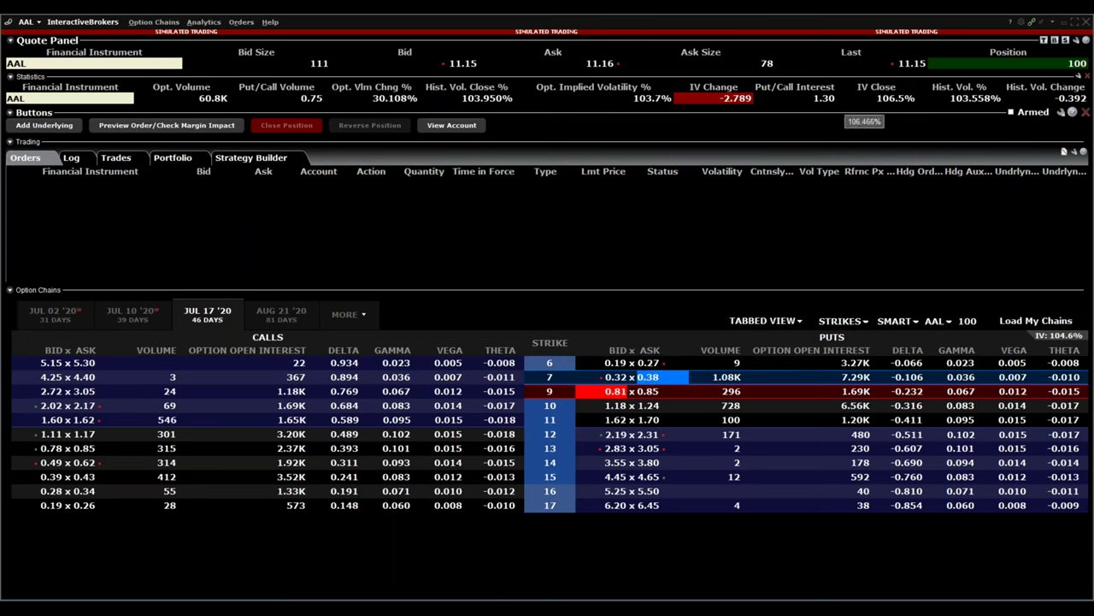
- Switch to the TradeVola website in the browser and open the Option Trading page from Seminars & Webinars
left_click(1063, 26)
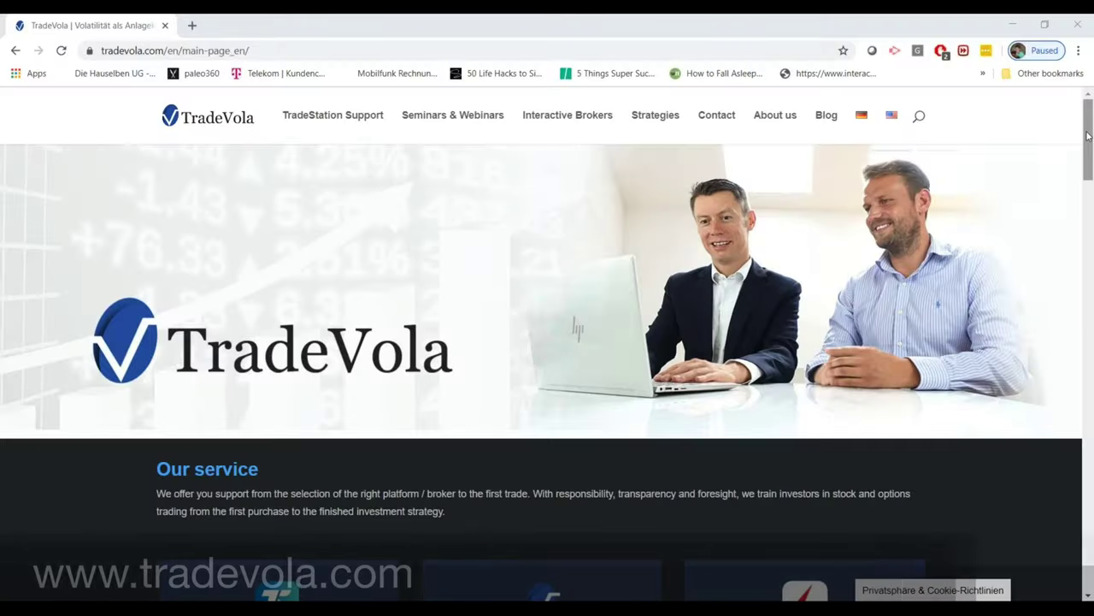
left_click_drag(1087, 139, 1088, 102)
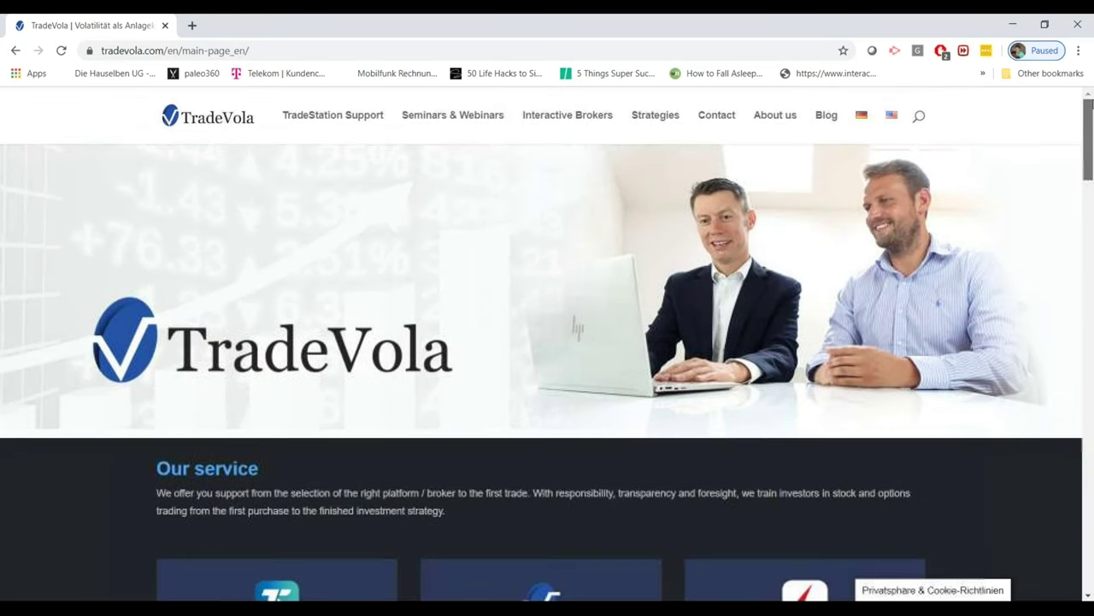
left_click(450, 128)
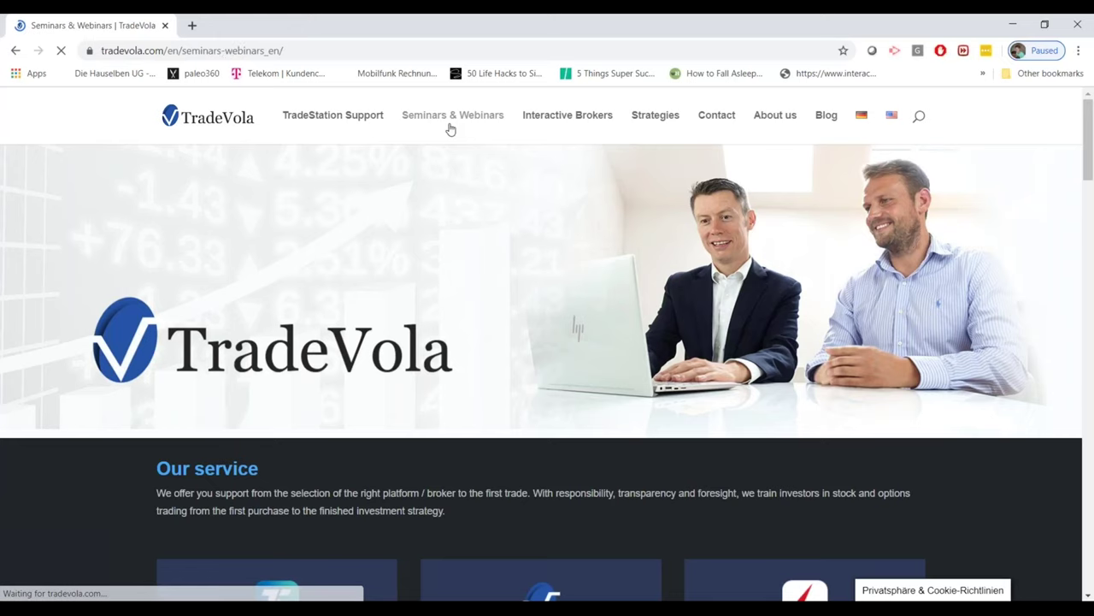
scroll(1071, 436, "down", 6)
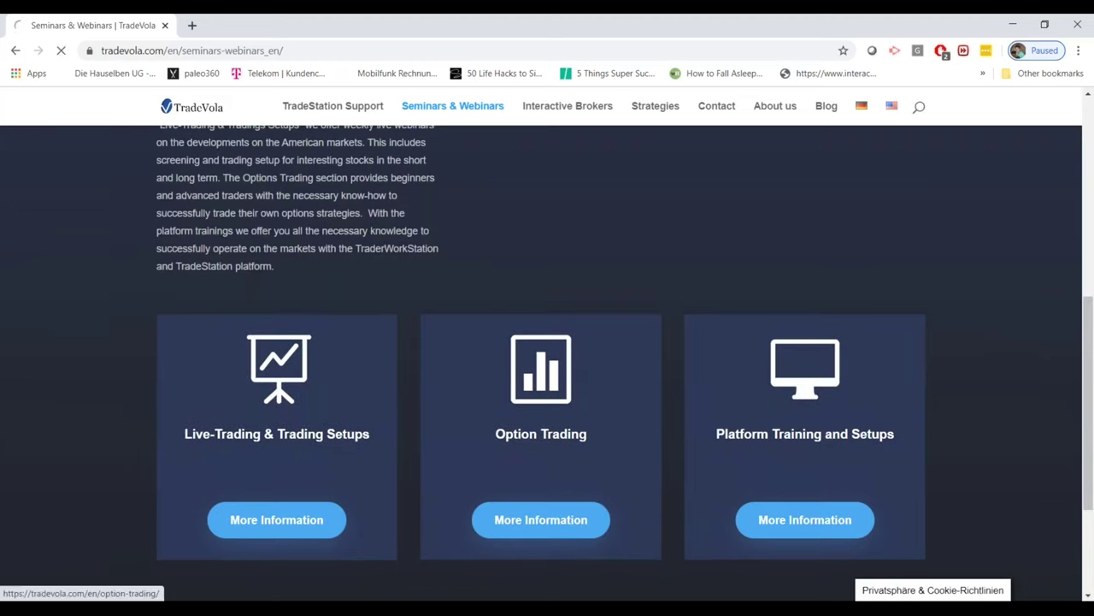
left_click(541, 519)
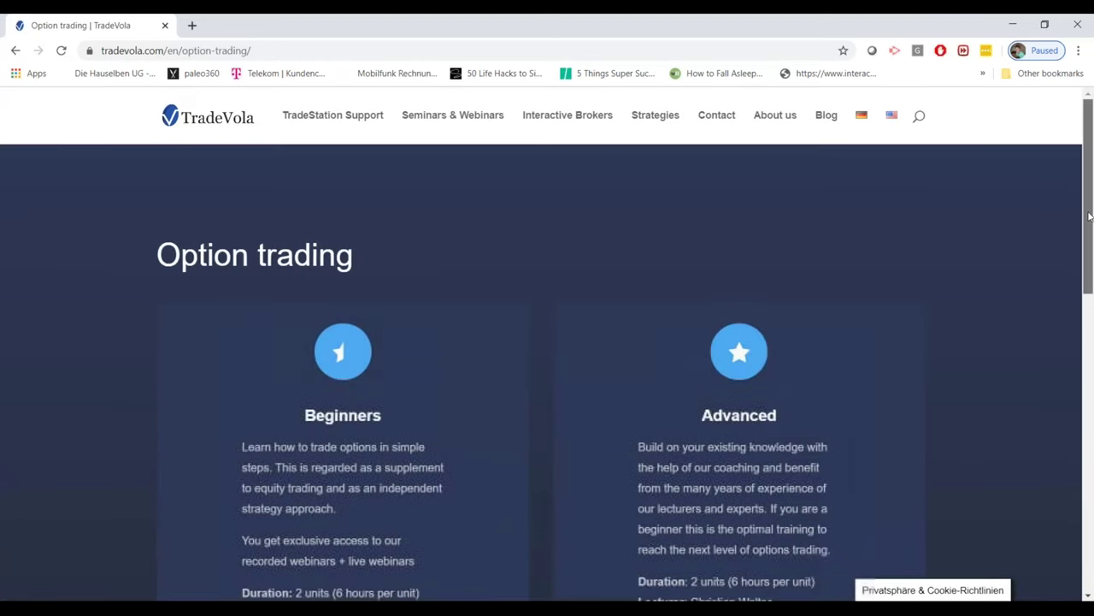
- Open the Beginners course's seminar contents PDF and read through the topics of its sections
left_click_drag(1087, 232, 1073, 435)
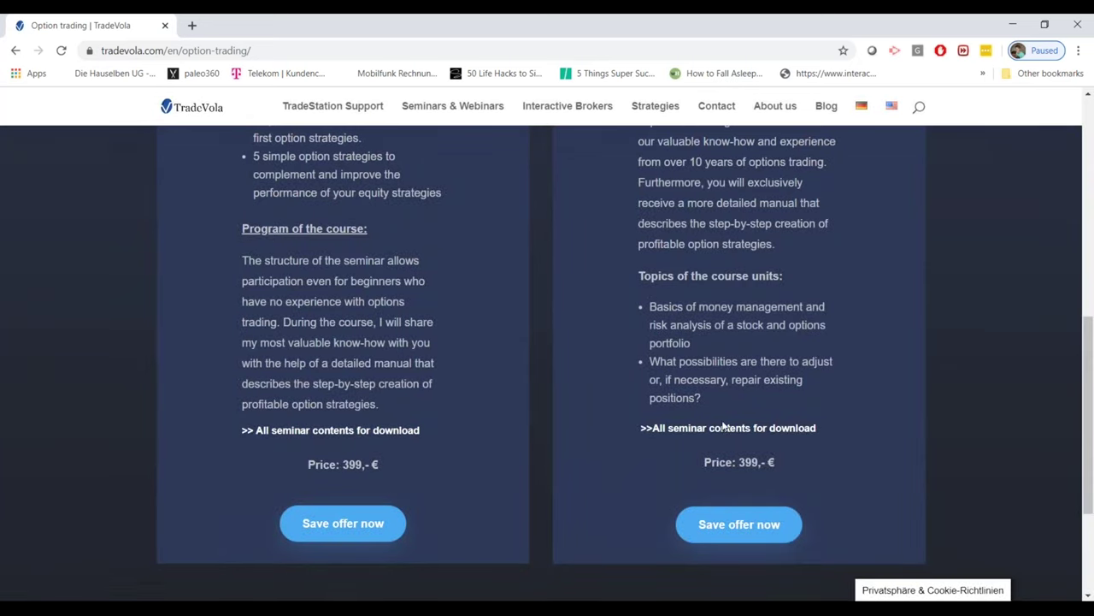
left_click(330, 437)
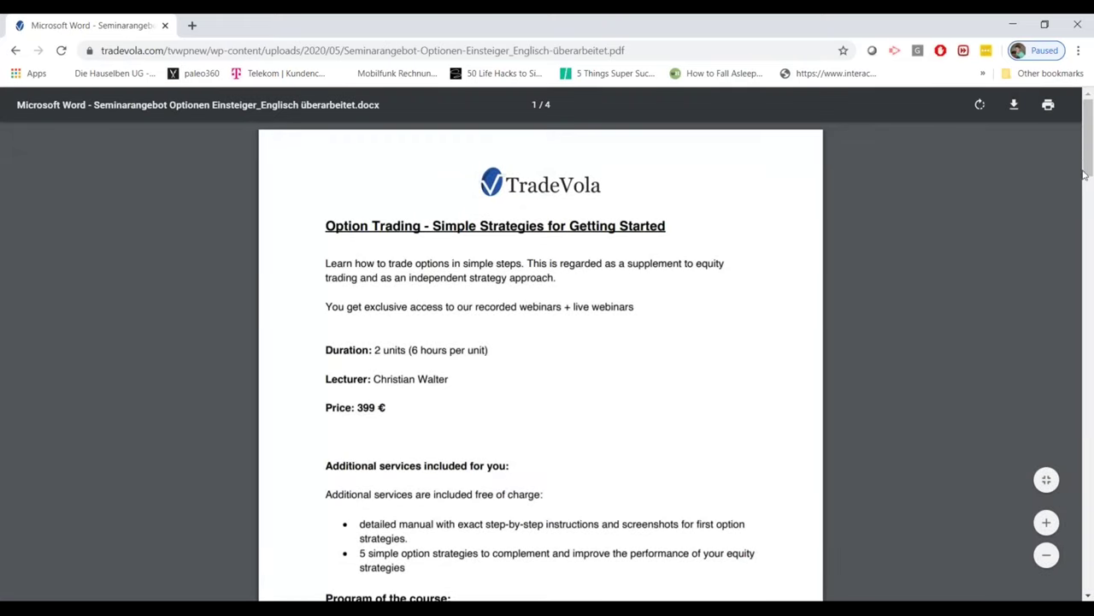
left_click_drag(1087, 173, 1089, 291)
scroll(801, 295, "down", 2)
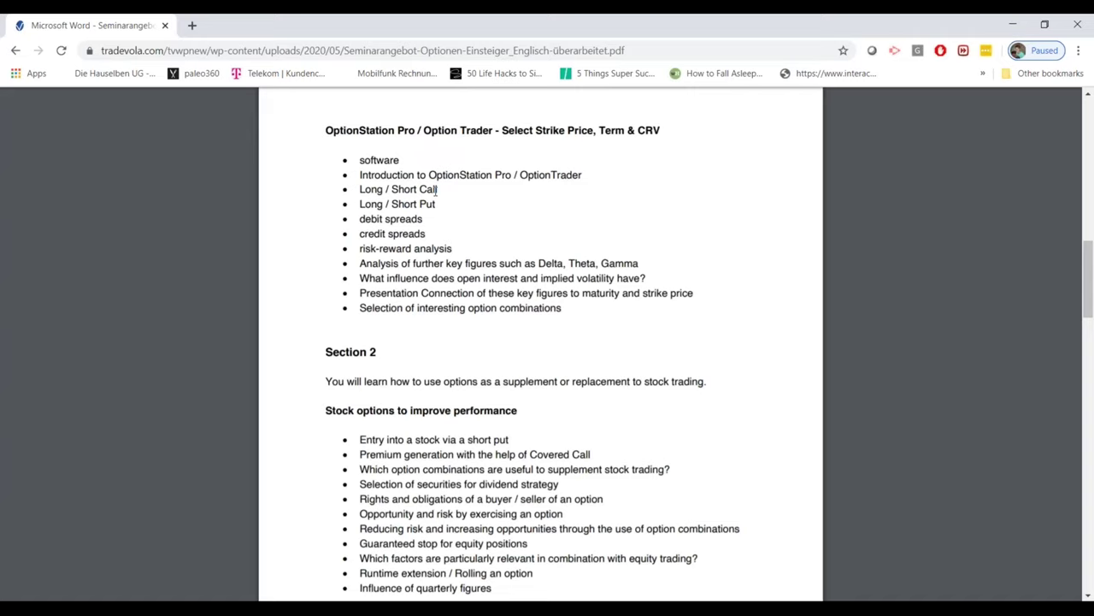
- Return to the Option trading page and switch to the presentation's closing slide
left_click(15, 52)
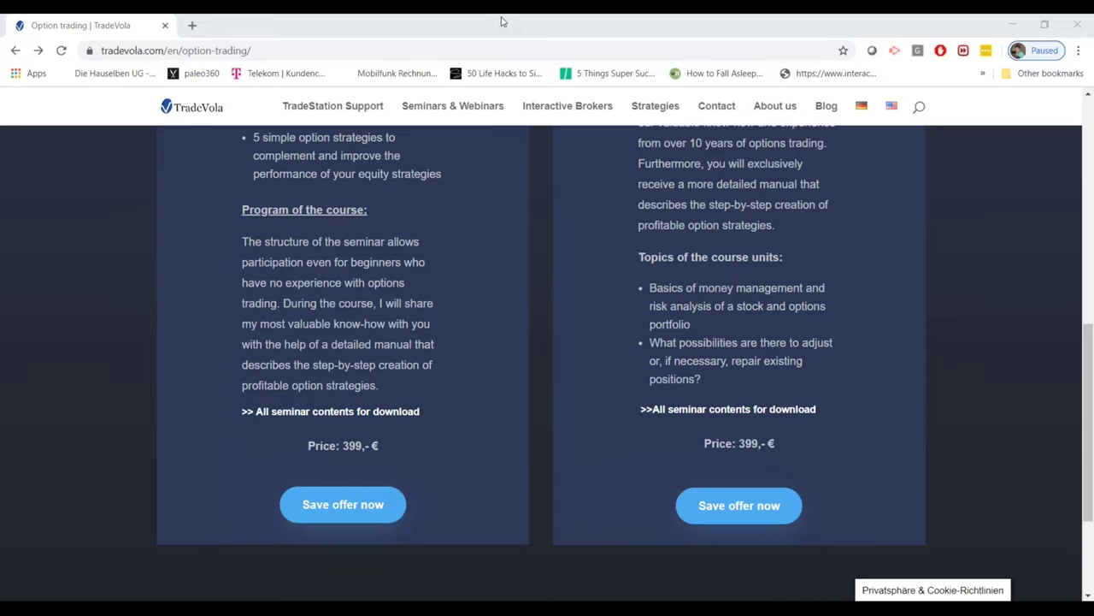
key("alt+Tab")
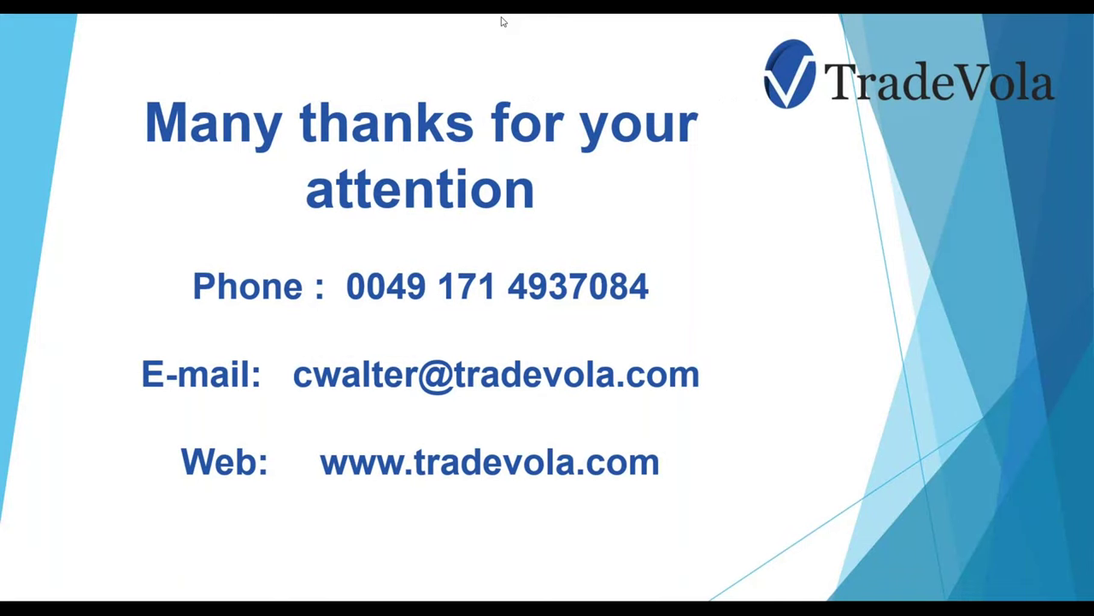